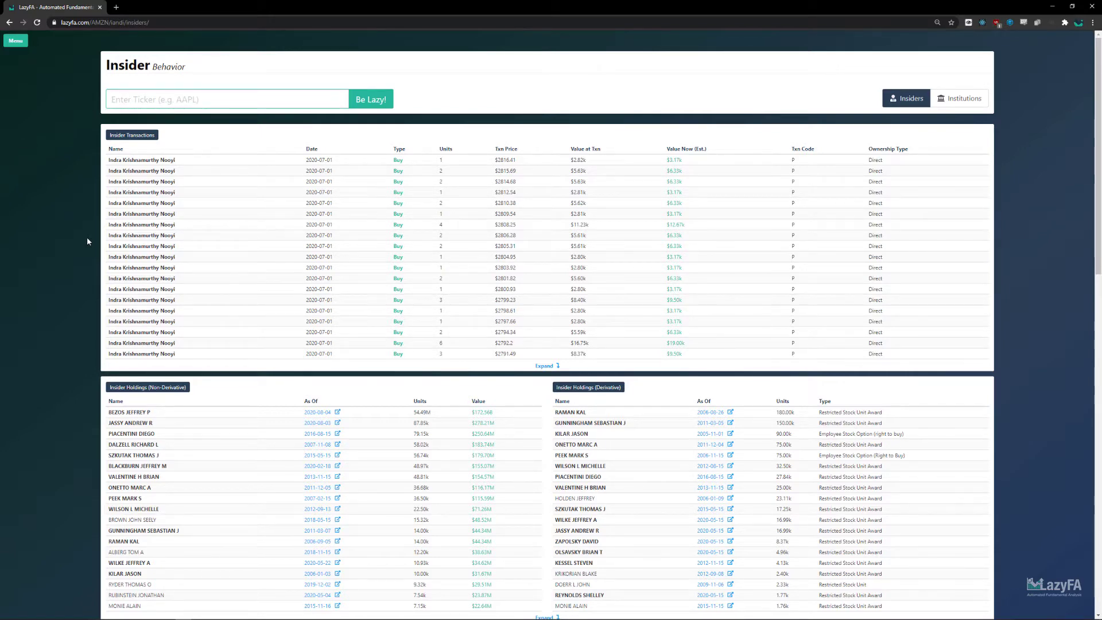
# Step: Open and close the LazyFA navigation sidebar, then move down toward the transactions table
pyautogui.click(19, 42)
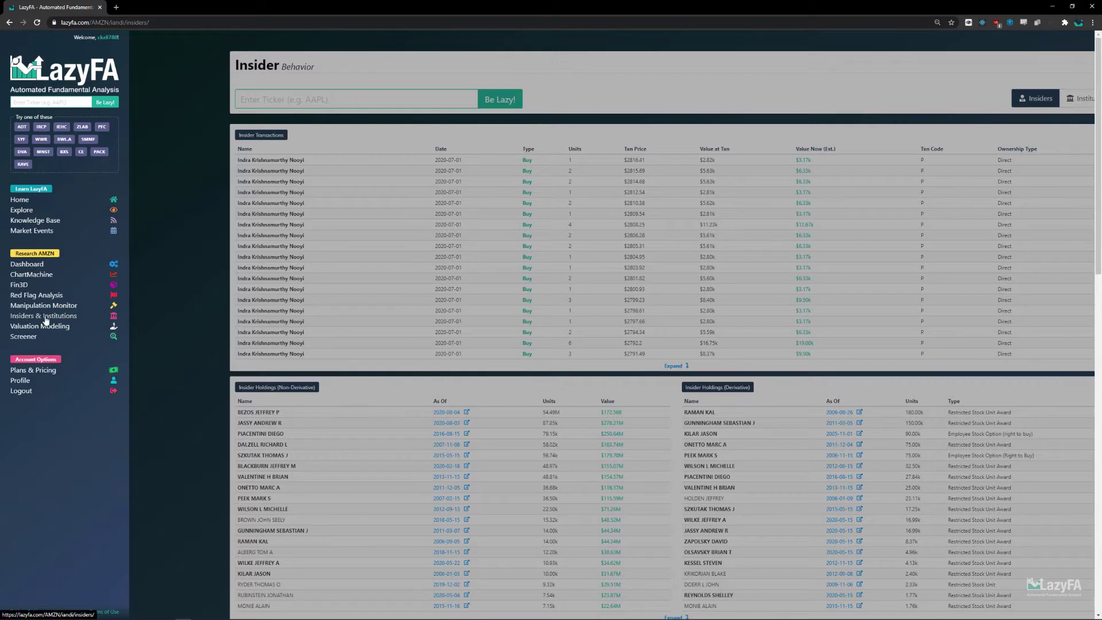
pyautogui.click(166, 297)
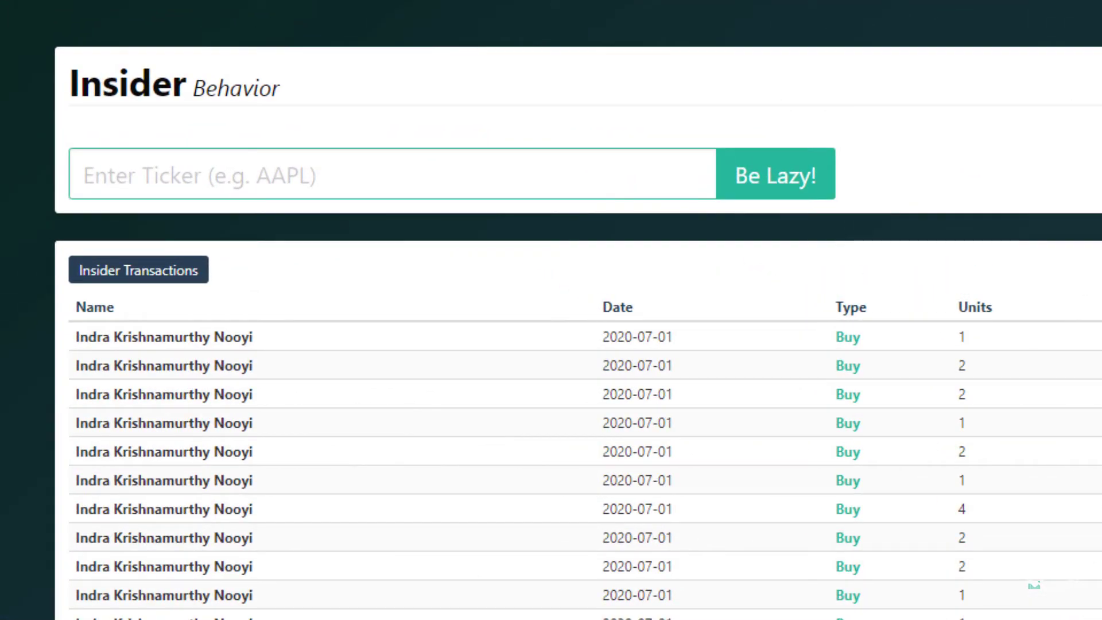
pyautogui.scroll(-15, 1034, 585)
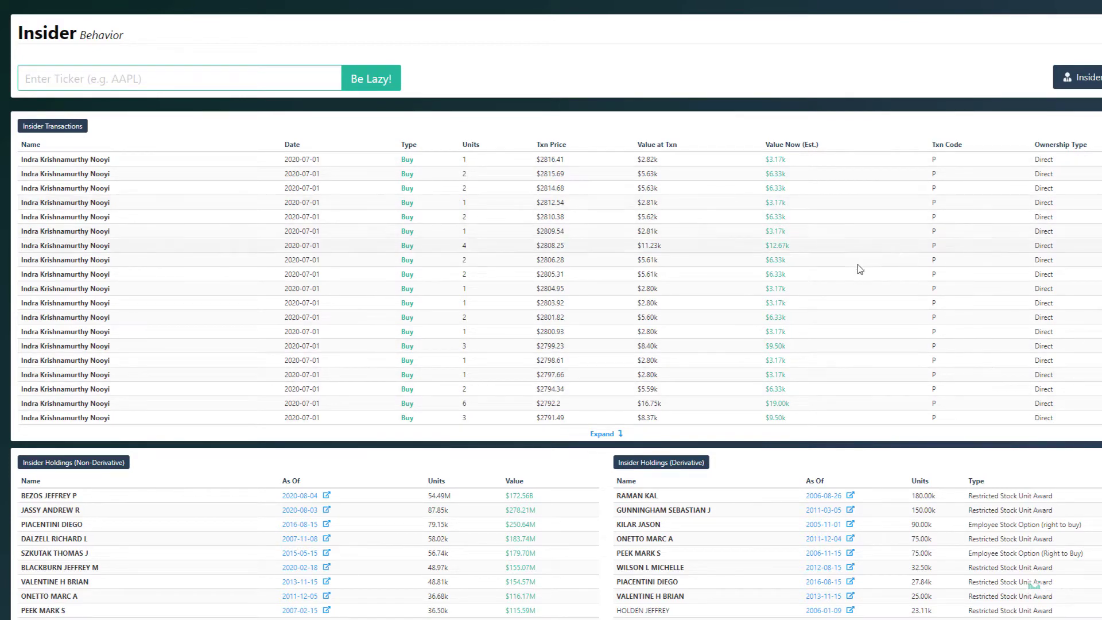
# Step: Expand the AMZN Insider Transactions table to show all rows and scroll through it
pyautogui.click(603, 435)
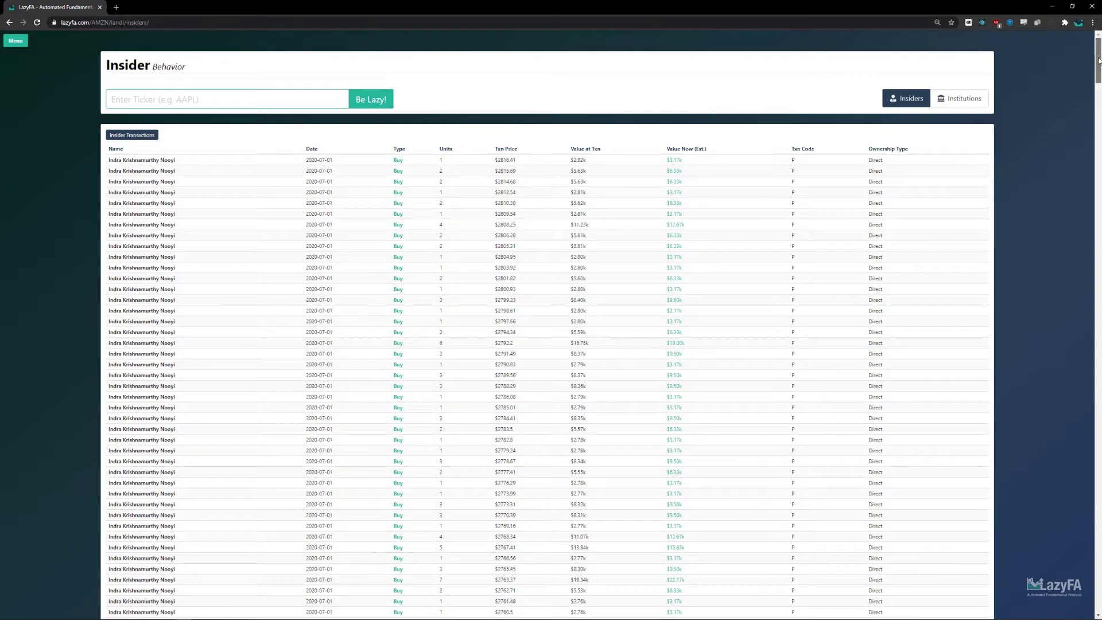
pyautogui.moveTo(1098, 58); pyautogui.dragTo(1080, 533)
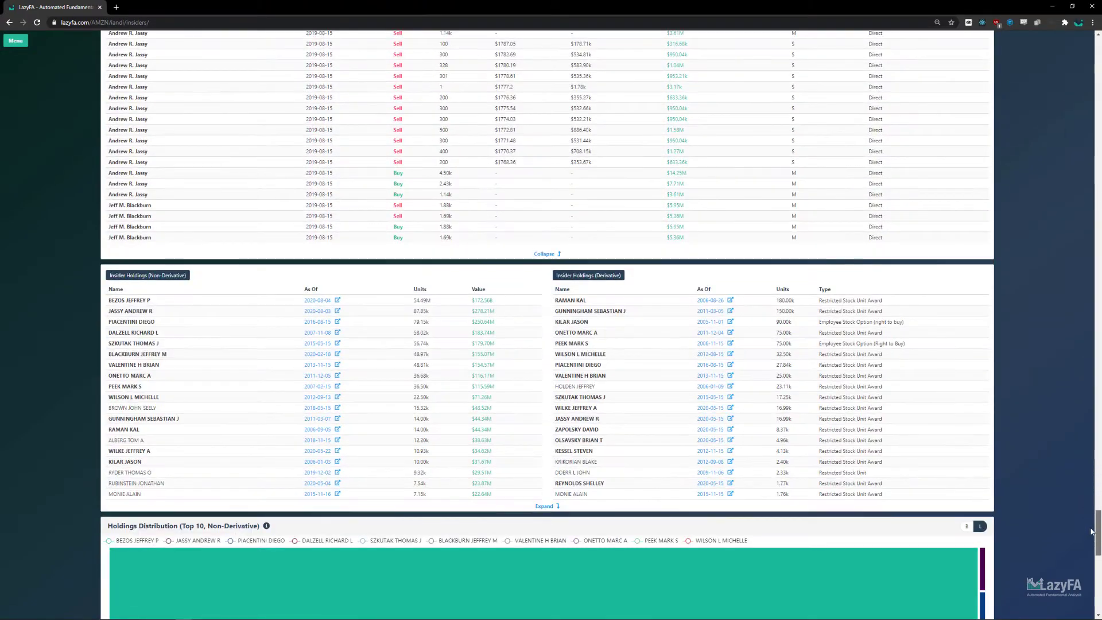
pyautogui.scroll(-12, 620, 286)
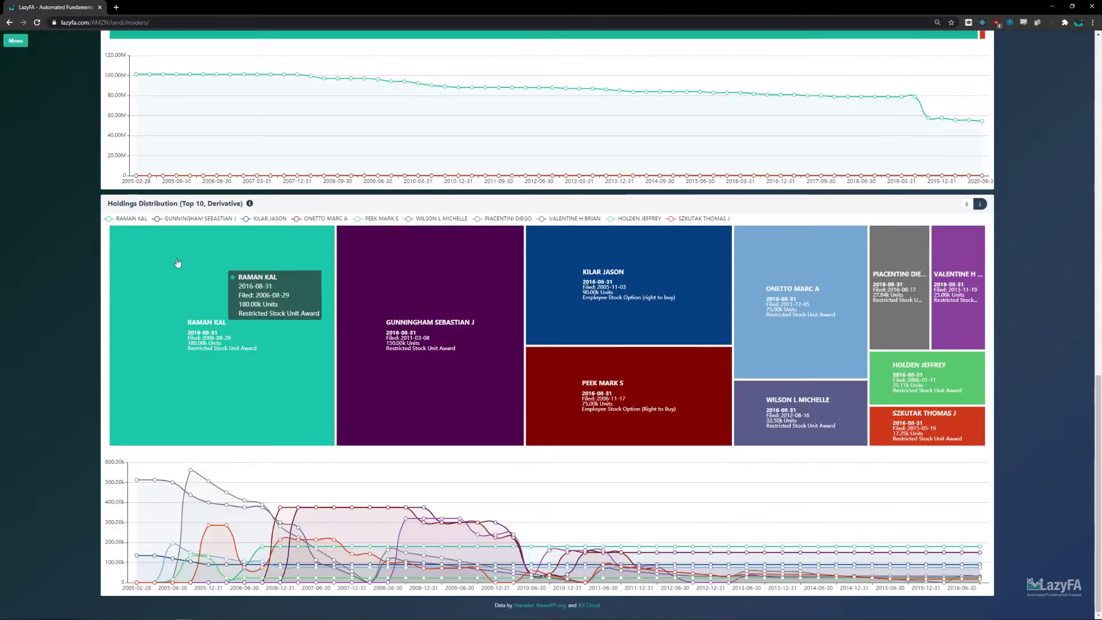
pyautogui.scroll(15, 59, 205)
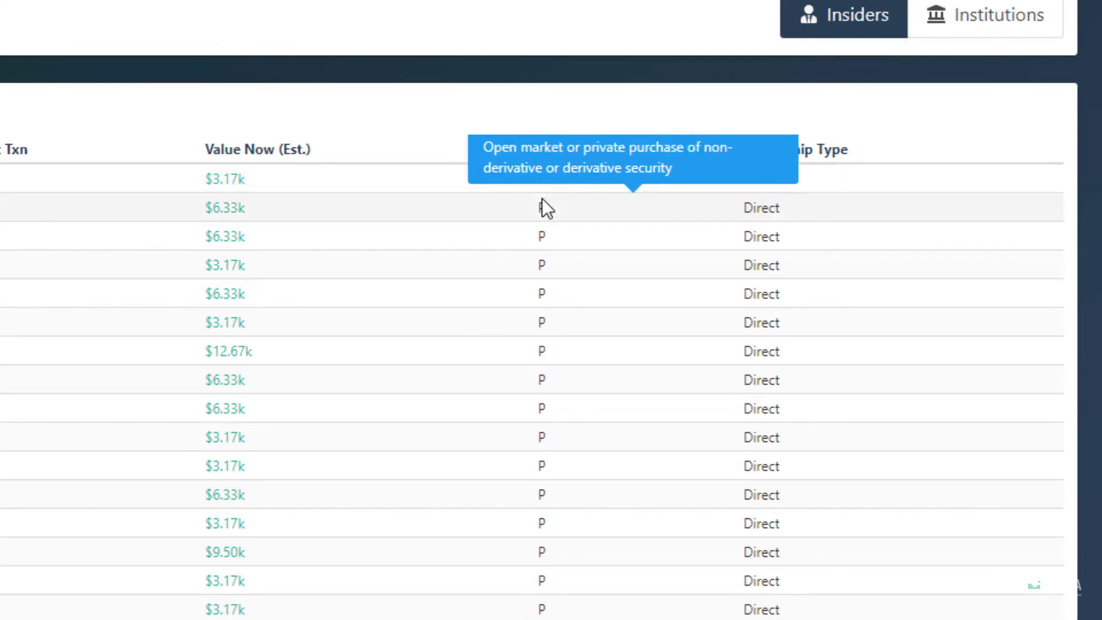
pyautogui.moveTo(785, 199)
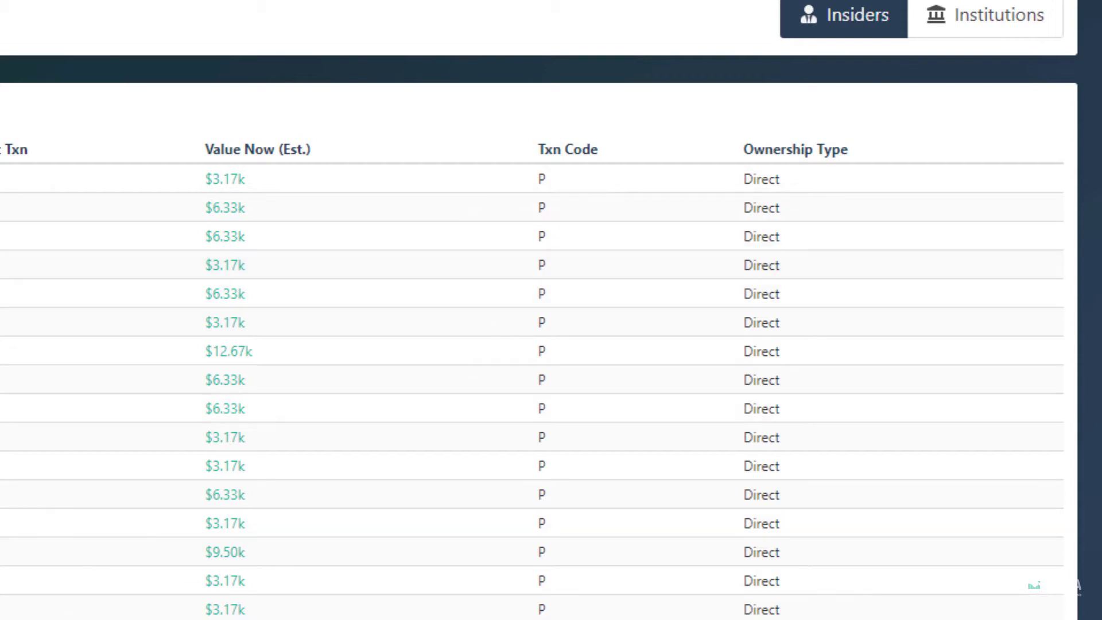
pyautogui.scroll(-3, 566, 424)
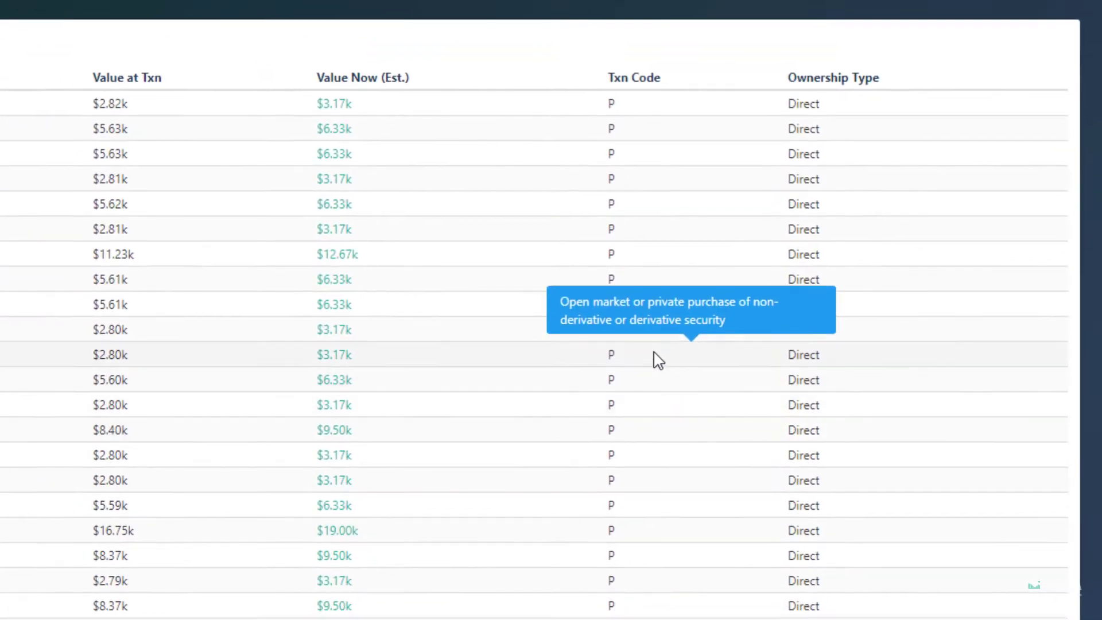
pyautogui.scroll(-7, 608, 335)
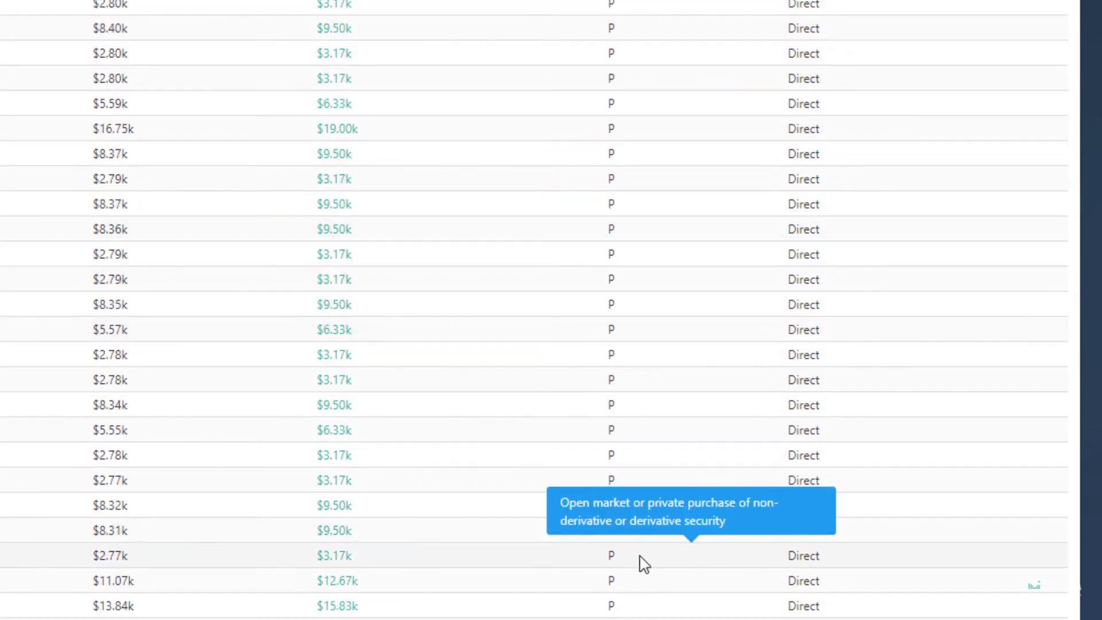
pyautogui.scroll(-2, 612, 337)
pyautogui.scroll(-6, 613, 536)
pyautogui.scroll(-5, 598, 502)
pyautogui.scroll(-4, 646, 345)
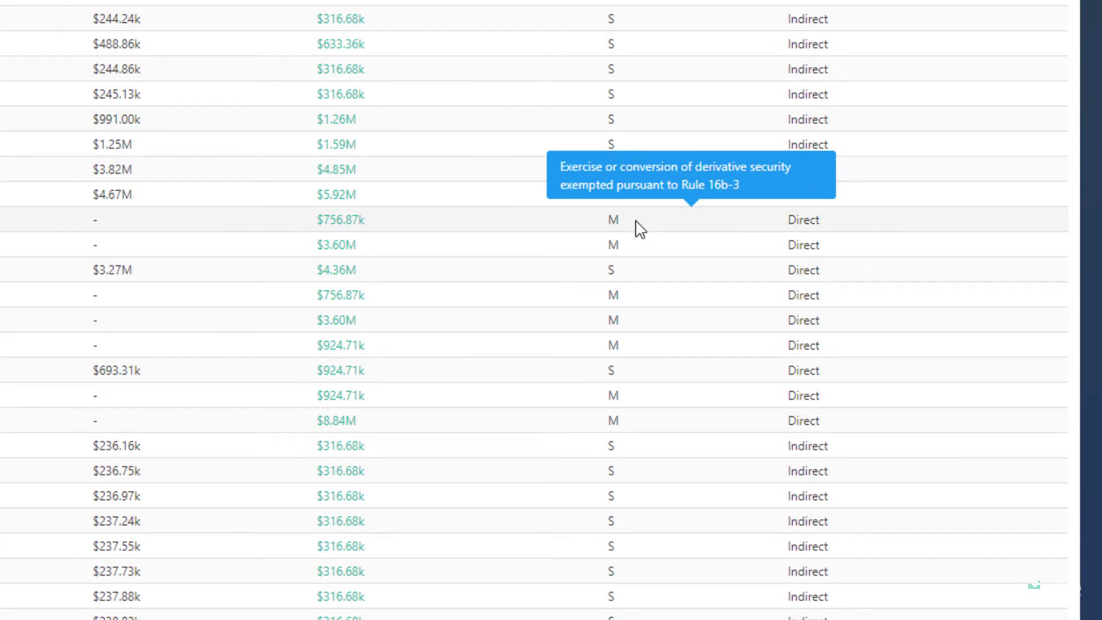
pyautogui.scroll(-12, 639, 229)
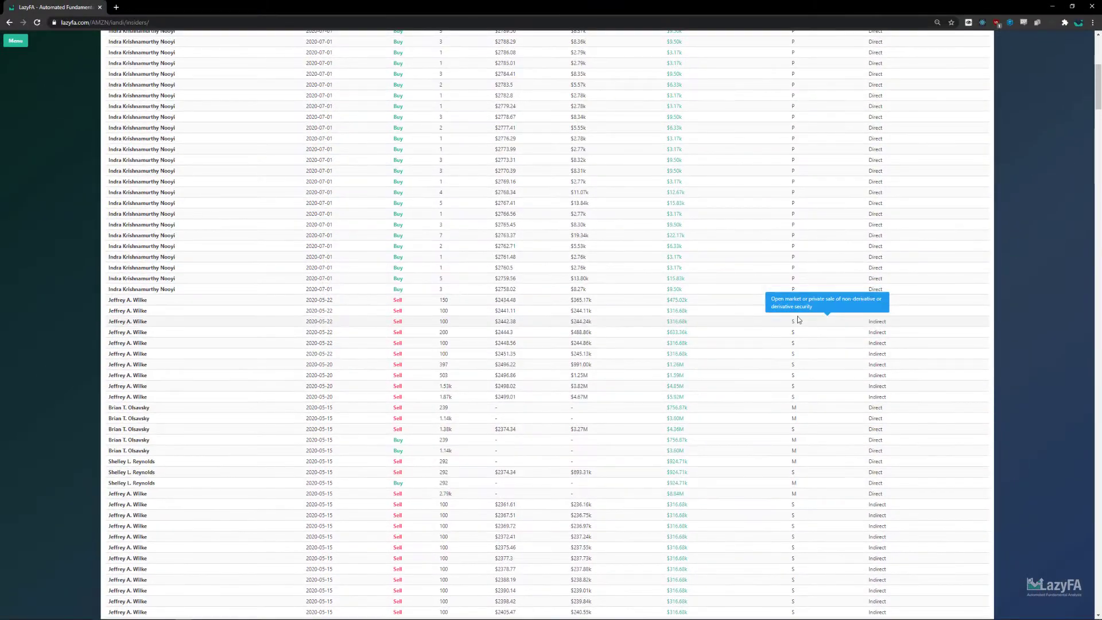
pyautogui.scroll(10, 799, 320)
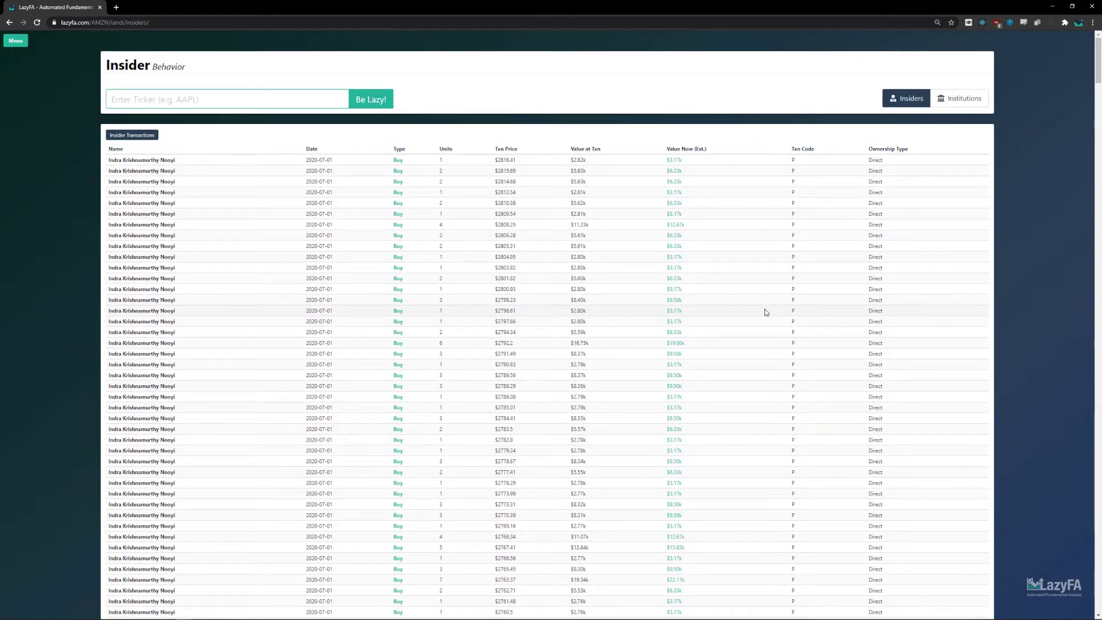
# Step: Collapse the Insider Transactions table at its end and bring the Insider Holdings tables into view
pyautogui.scroll(-15, 765, 309)
pyautogui.scroll(-15, 746, 330)
pyautogui.scroll(-15, 221, 338)
pyautogui.scroll(-15, 67, 356)
pyautogui.scroll(-10, 77, 381)
pyautogui.click(555, 251)
pyautogui.scroll(5, 56, 209)
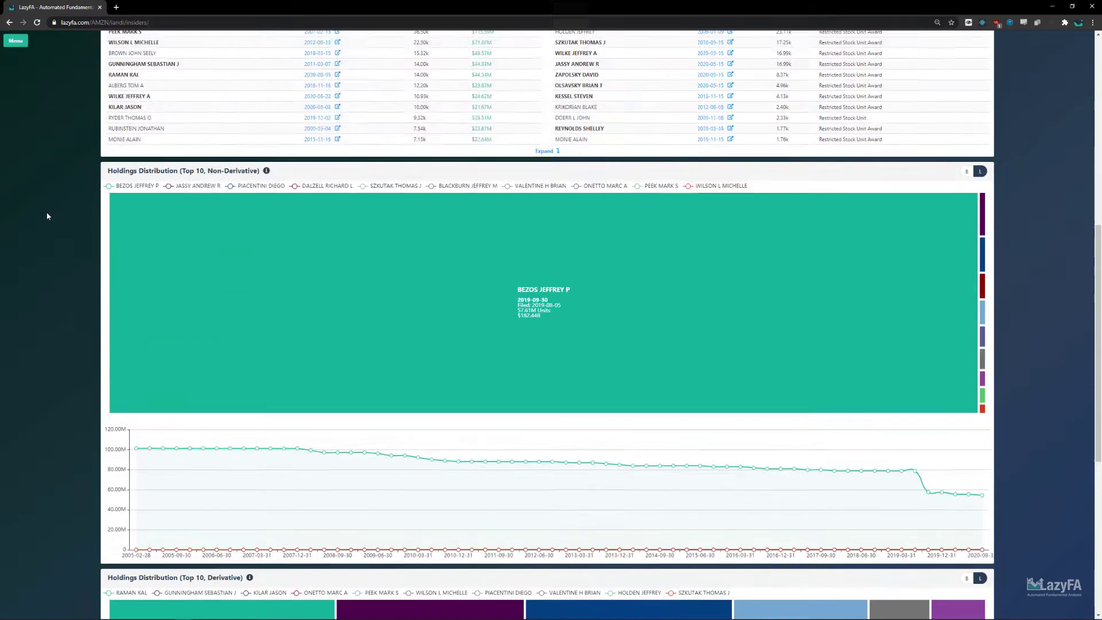
pyautogui.scroll(10, 48, 216)
pyautogui.scroll(-5, 43, 215)
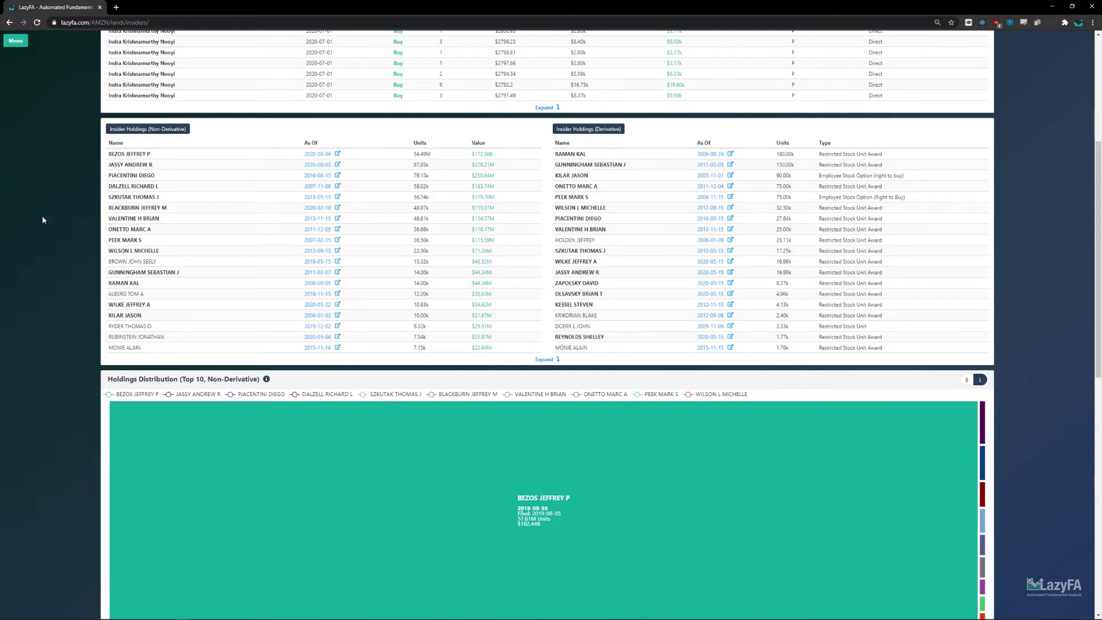
# Step: Expand the Insider Holdings tables to all rows, then collapse them back
pyautogui.moveTo(170, 186)
pyautogui.moveTo(184, 164)
pyautogui.click(544, 361)
pyautogui.scroll(-2, 547, 365)
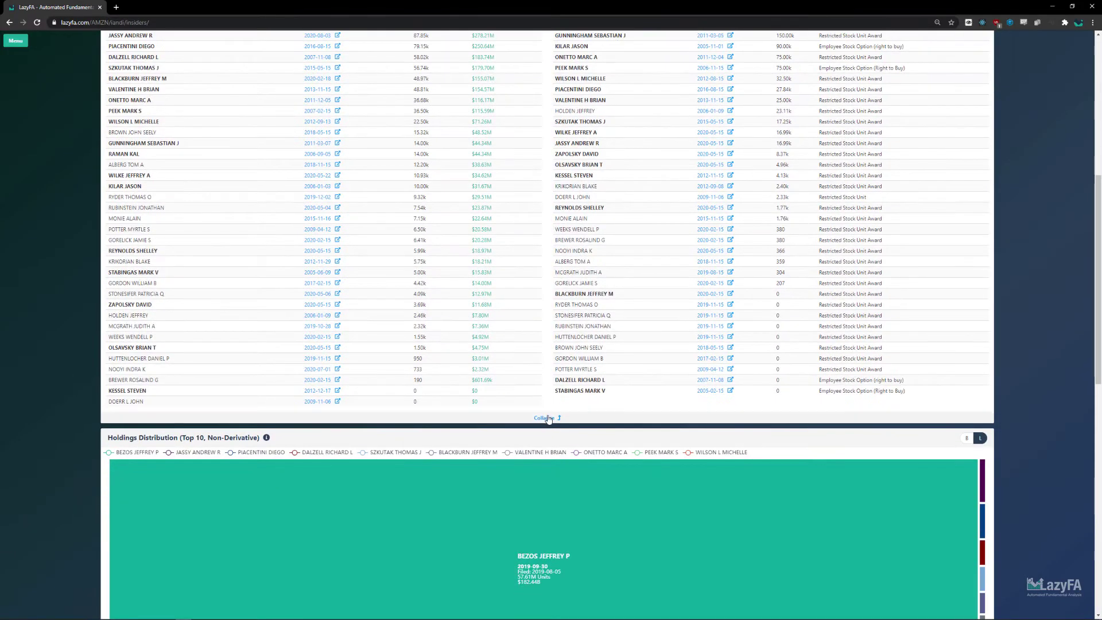
pyautogui.click(549, 418)
# Step: Open the top non-derivative holding's As Of link to its SEC EDGAR Form 4 filings
pyautogui.scroll(4, 451, 262)
pyautogui.scroll(-1, 451, 262)
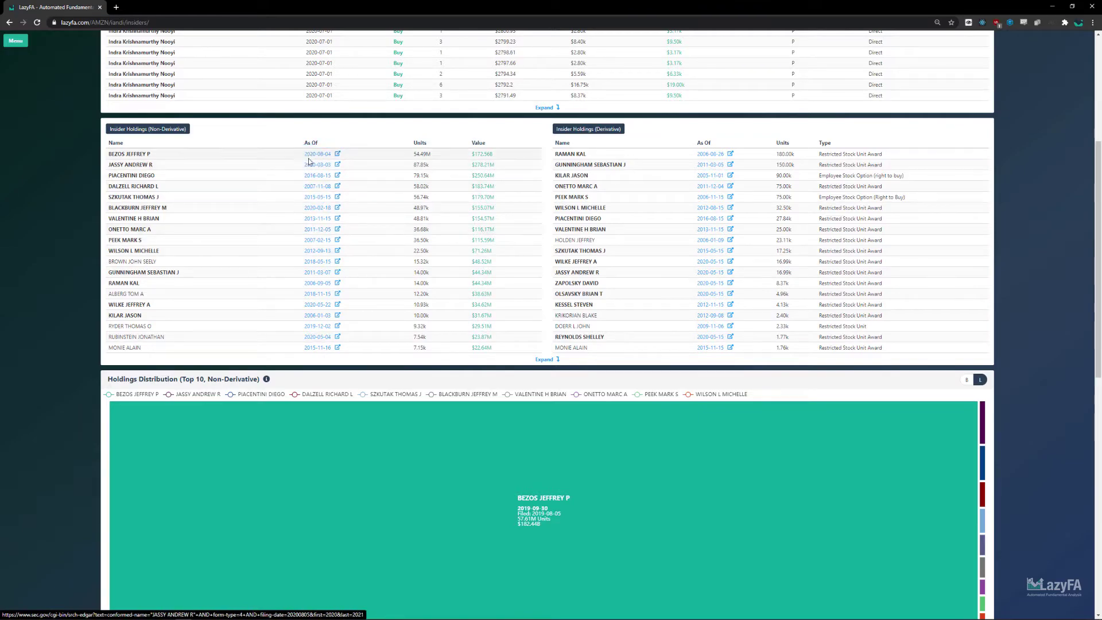
pyautogui.click(311, 154)
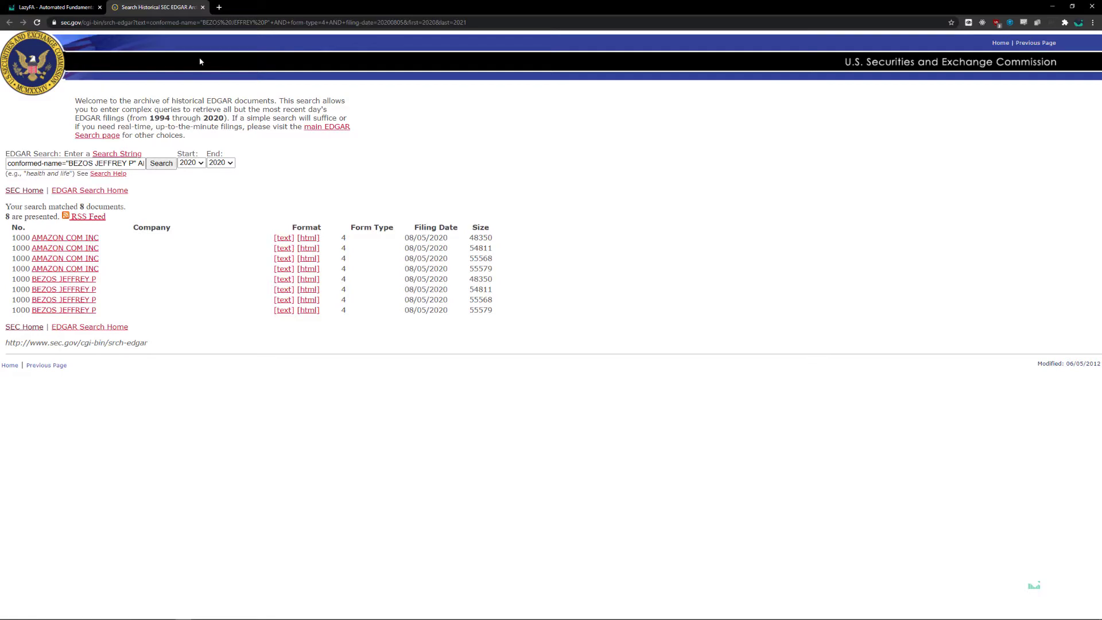
# Step: Close the sec.gov tab and return to the top of LazyFA's AMZN Insider Behavior page
pyautogui.click(204, 8)
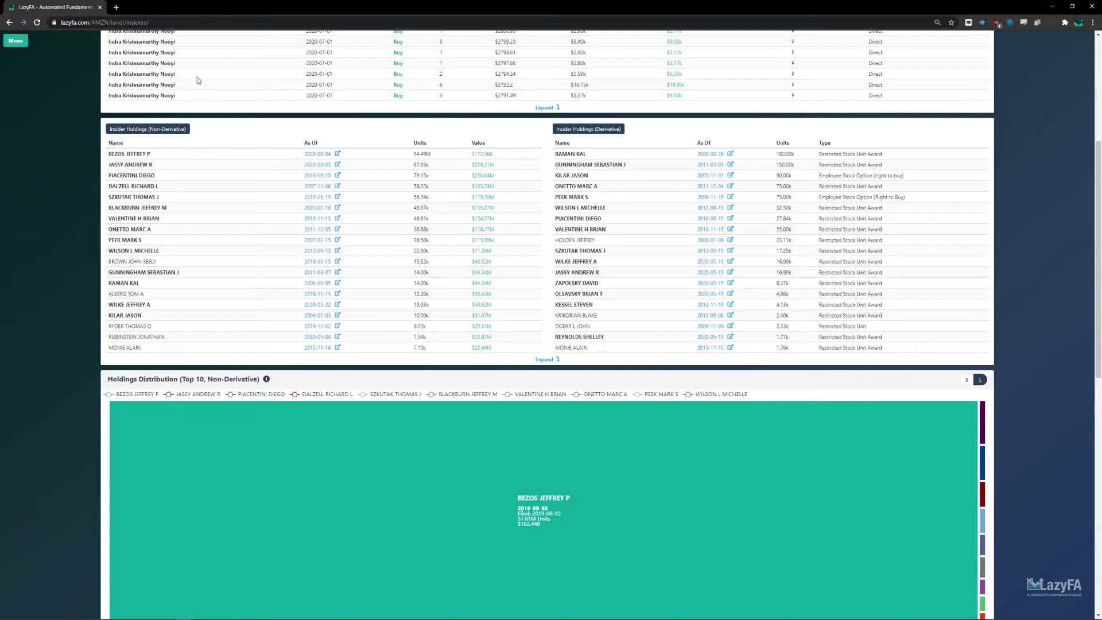
pyautogui.scroll(2, 275, 213)
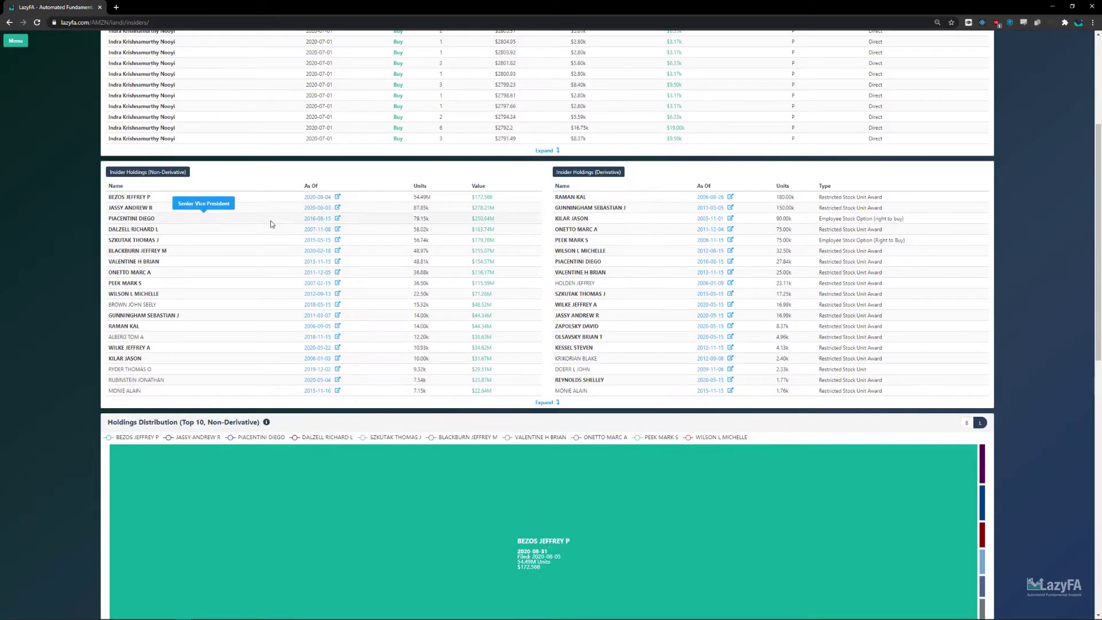
pyautogui.scroll(1, 32, 313)
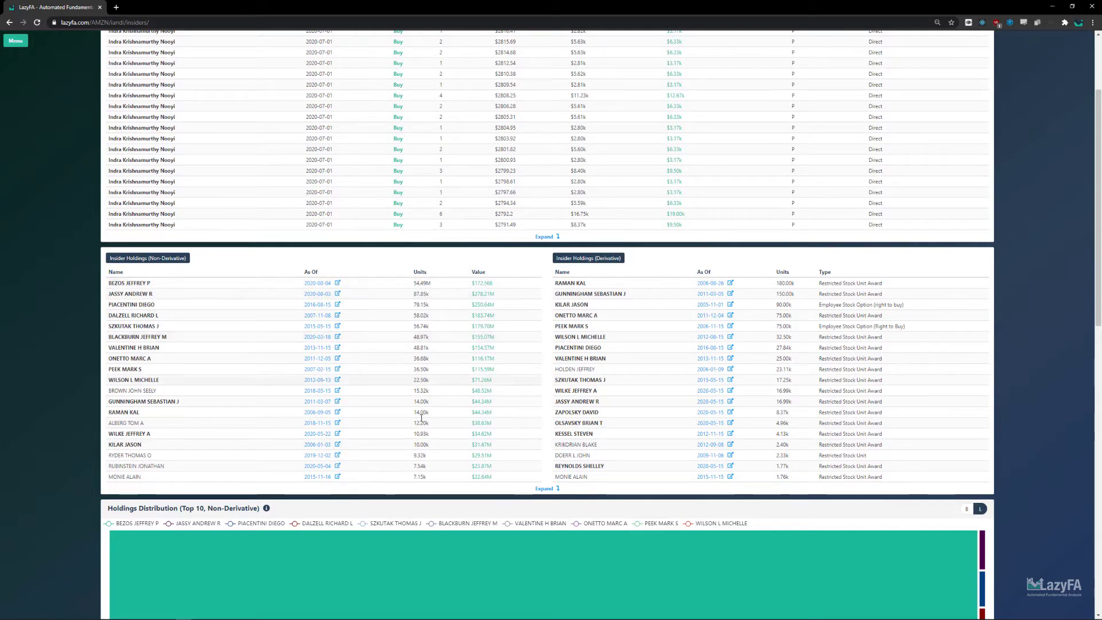
pyautogui.scroll(3, 419, 464)
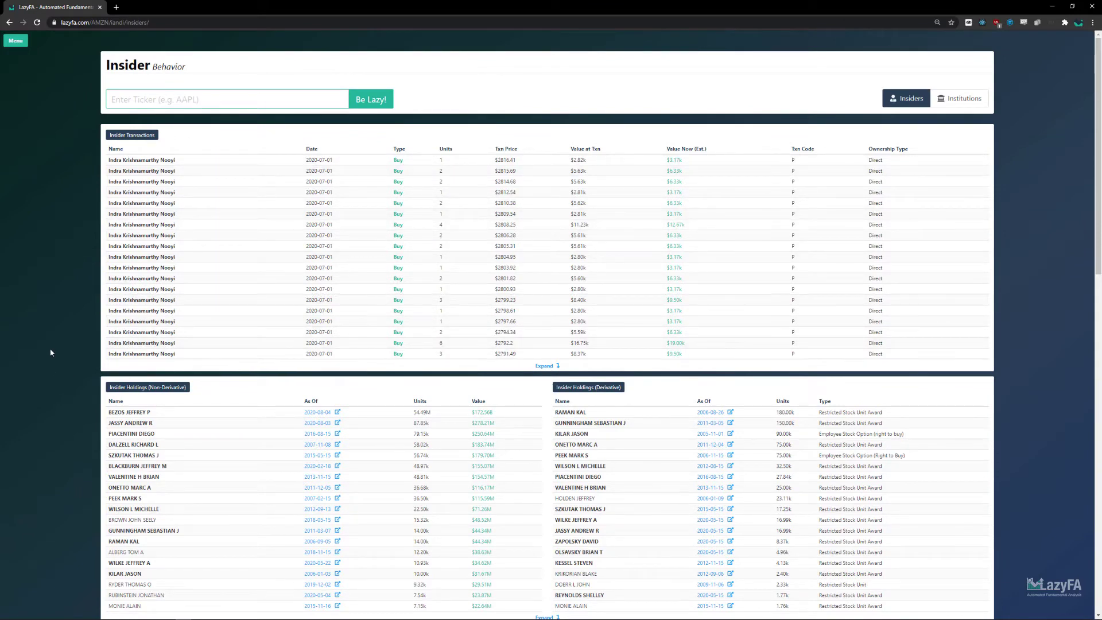
pyautogui.scroll(-3, 50, 347)
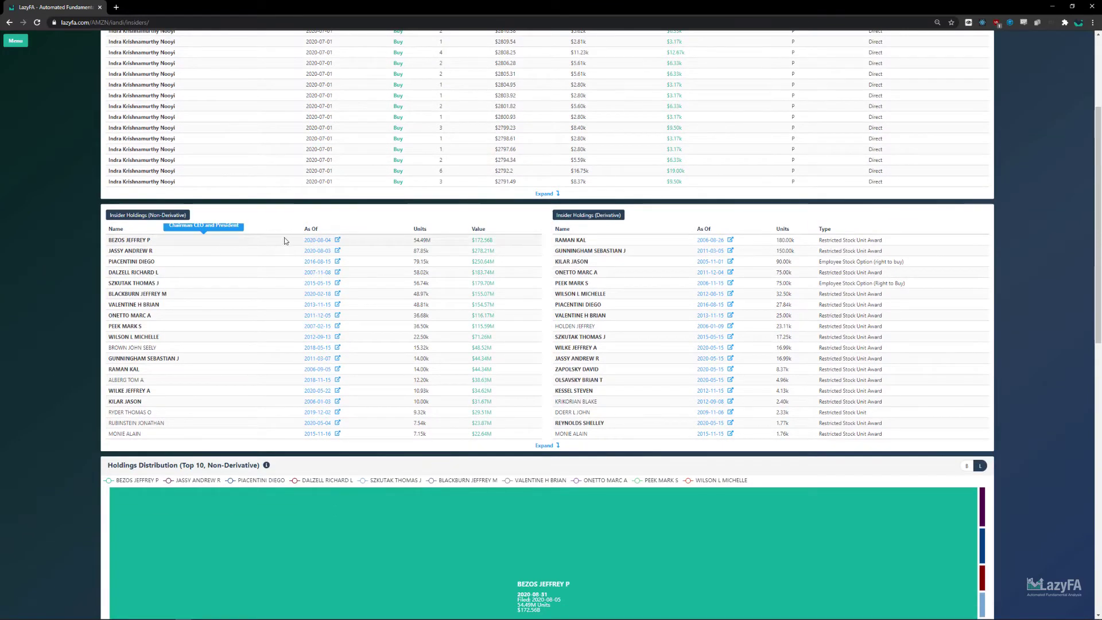